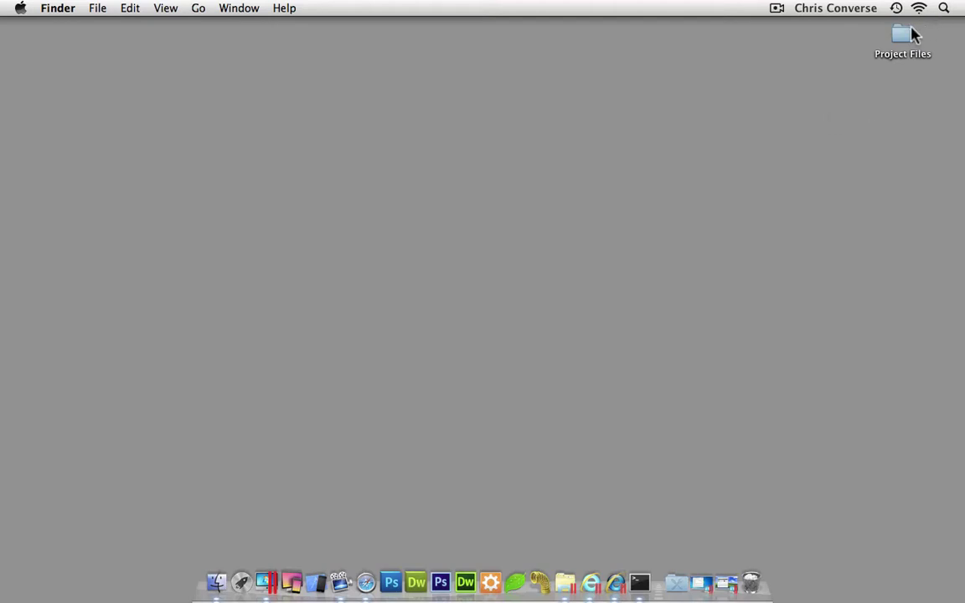
Open index.html from Project Files' E – Final Project so My Web Page loads in Safari
double_click(905, 34)
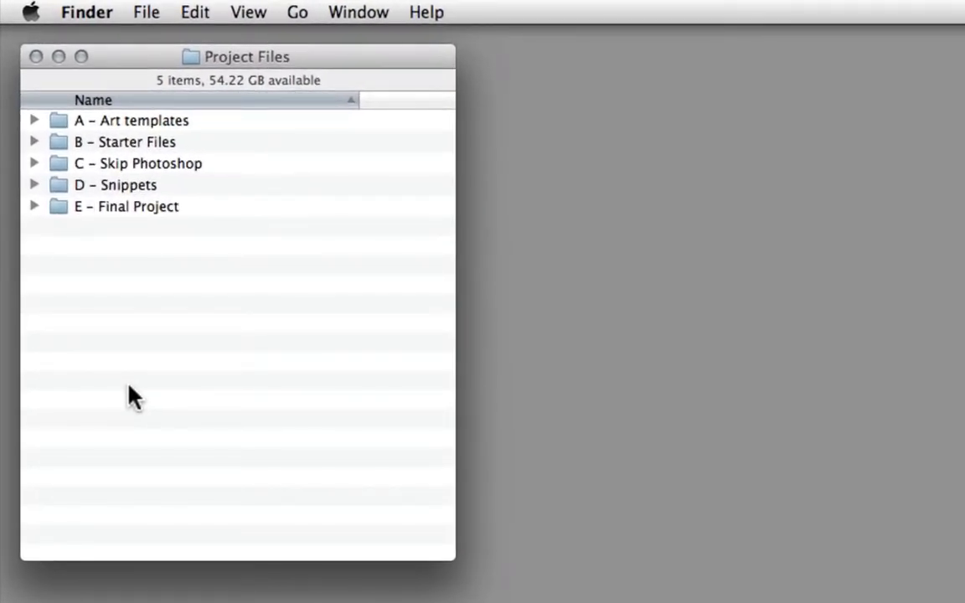
left_click(32, 200)
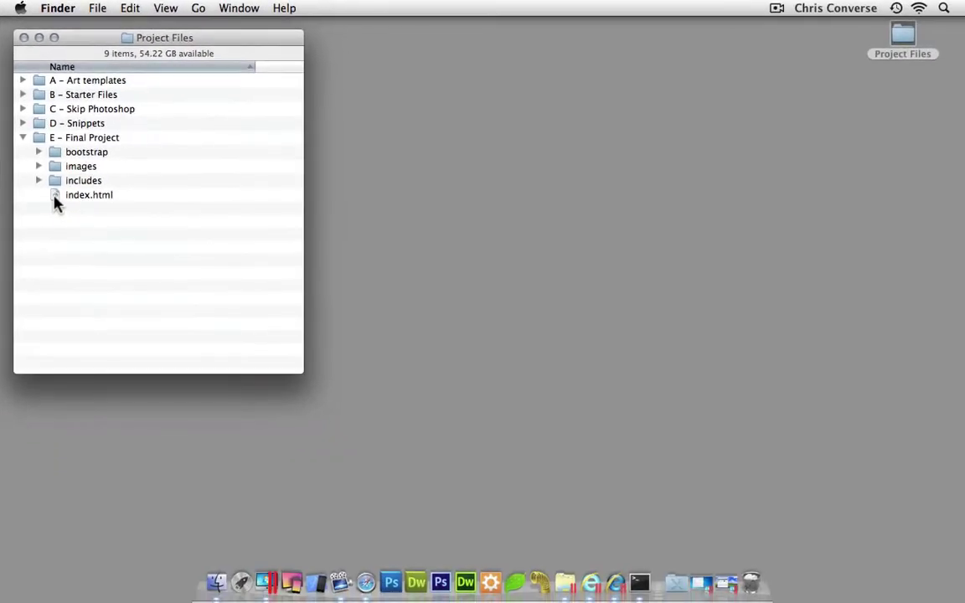
double_click(57, 202)
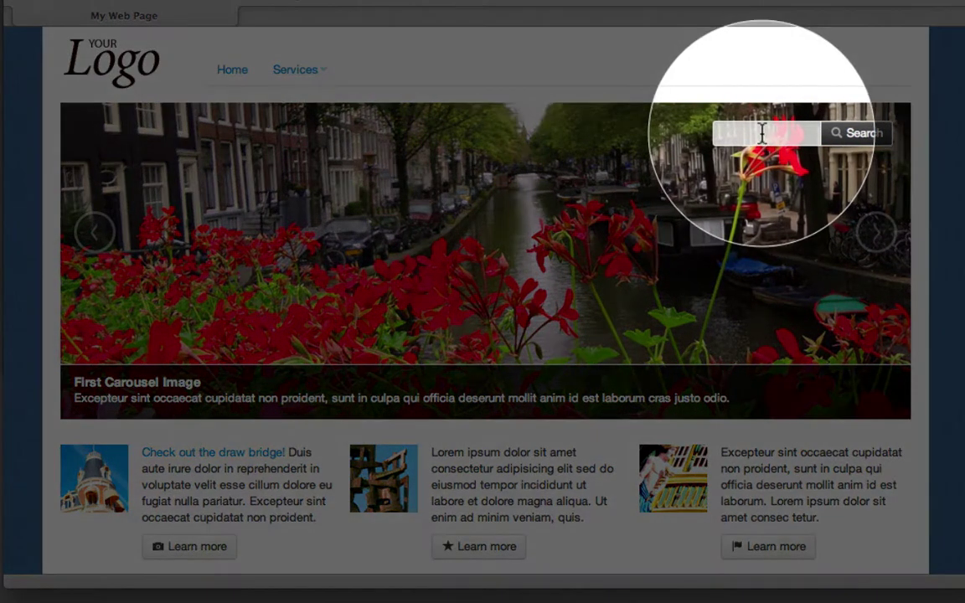
Enter 'am' in the site's search and move down to the United States of America suggestion
left_click(762, 133)
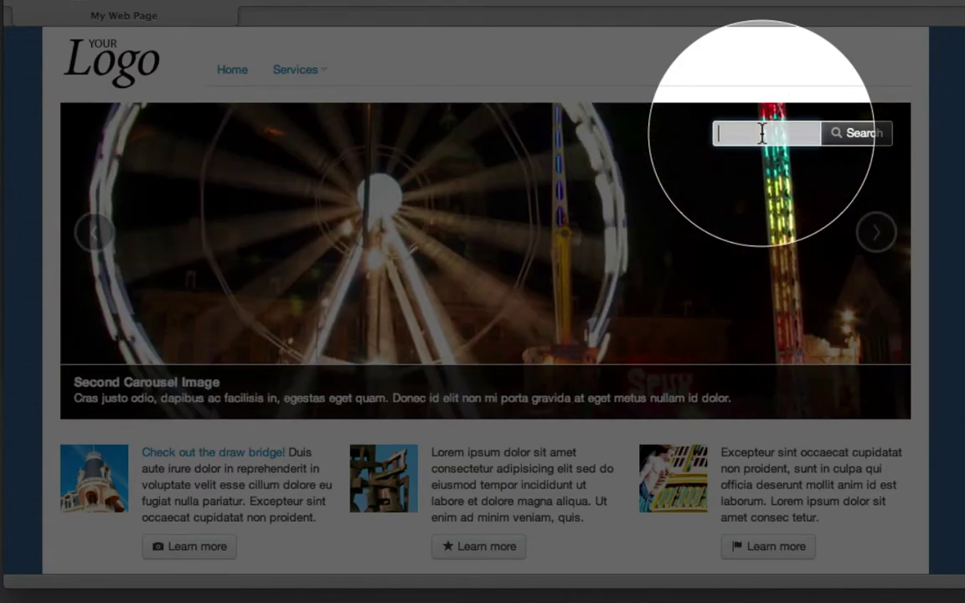
type("am")
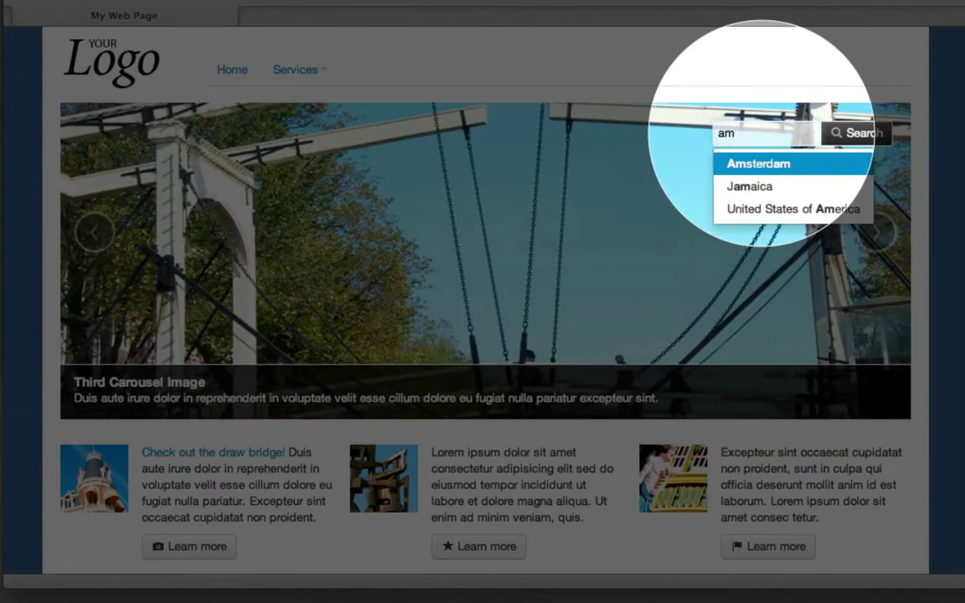
key("Down")
key("Down")
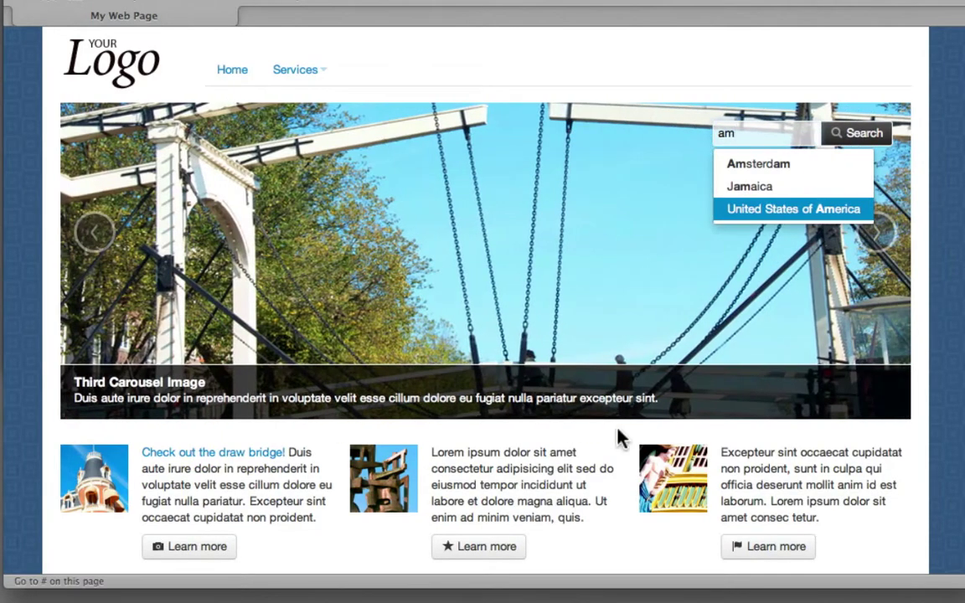
Dismiss the 'am' suggestions, jump to the draw bridge slide, and open then close the Services dropdown
left_click(566, 501)
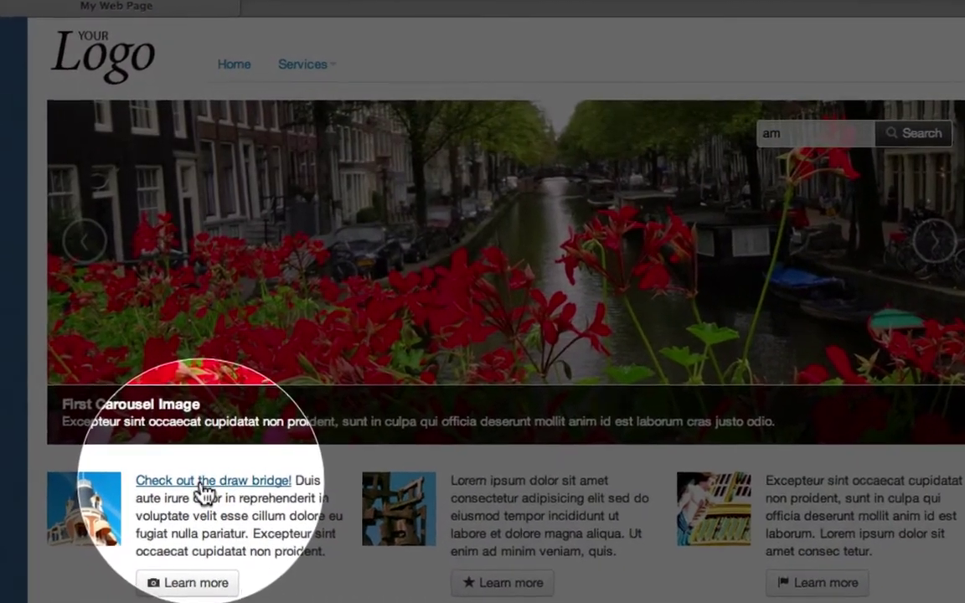
left_click(202, 464)
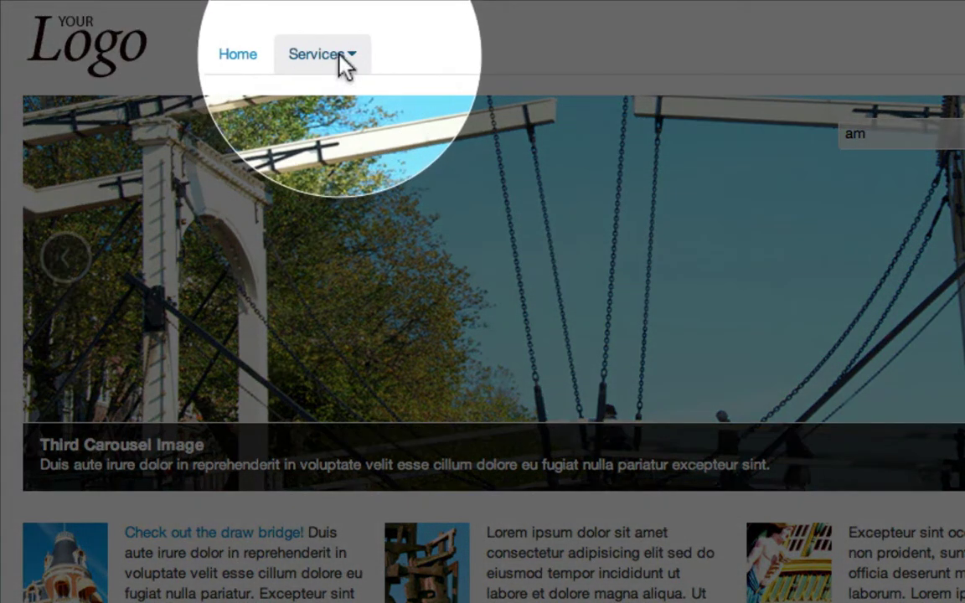
left_click(337, 57)
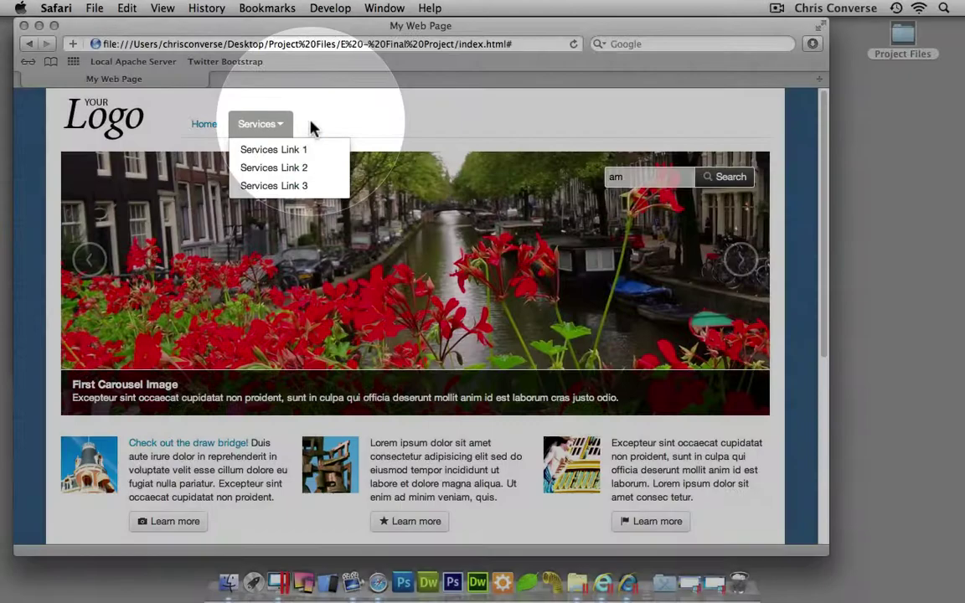
left_click(310, 127)
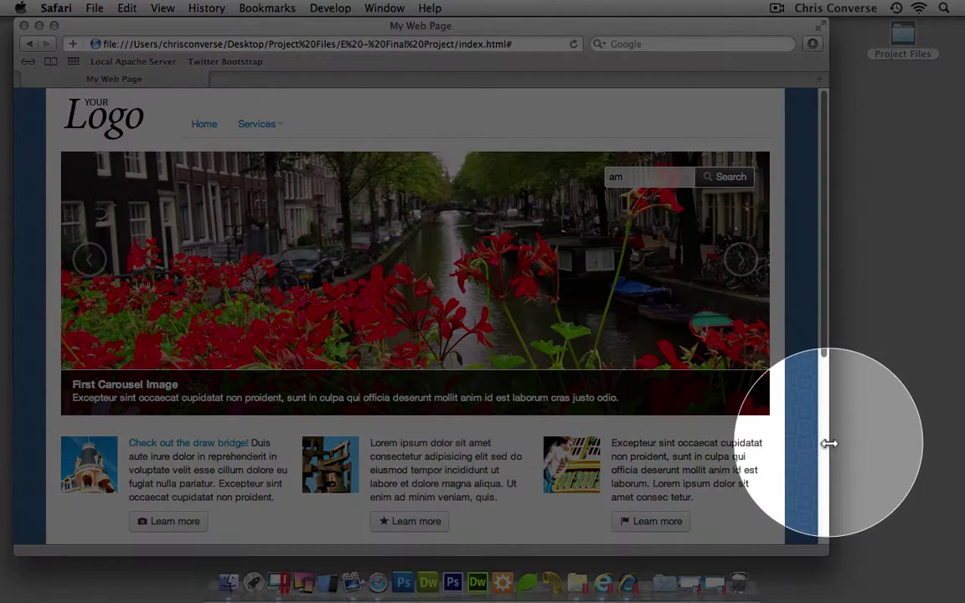
Narrow the Safari window in three stages down to phone width, scrolling through each reflowed layout
left_click_drag(828, 444, 643, 432)
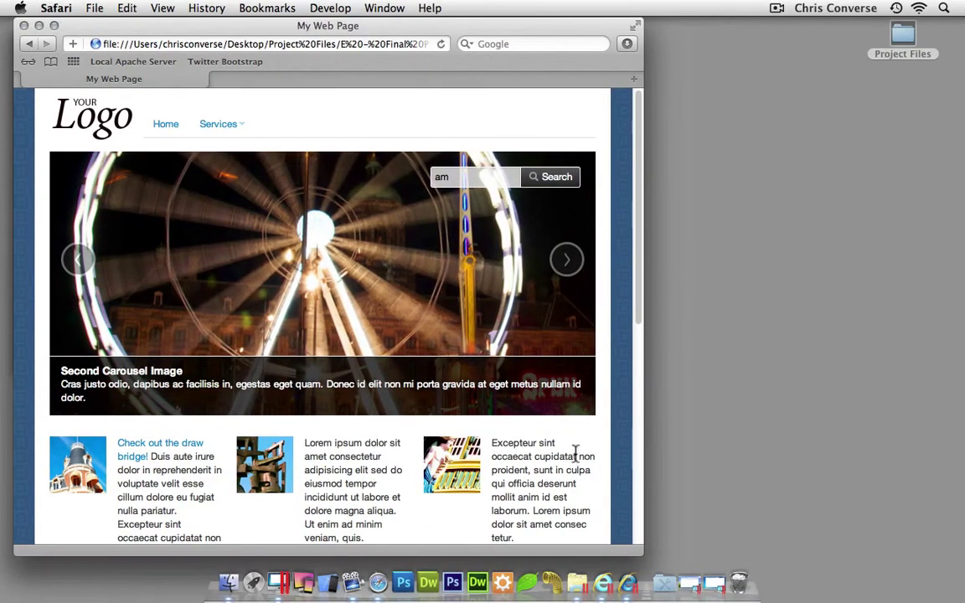
scroll(575, 452, "down", 5)
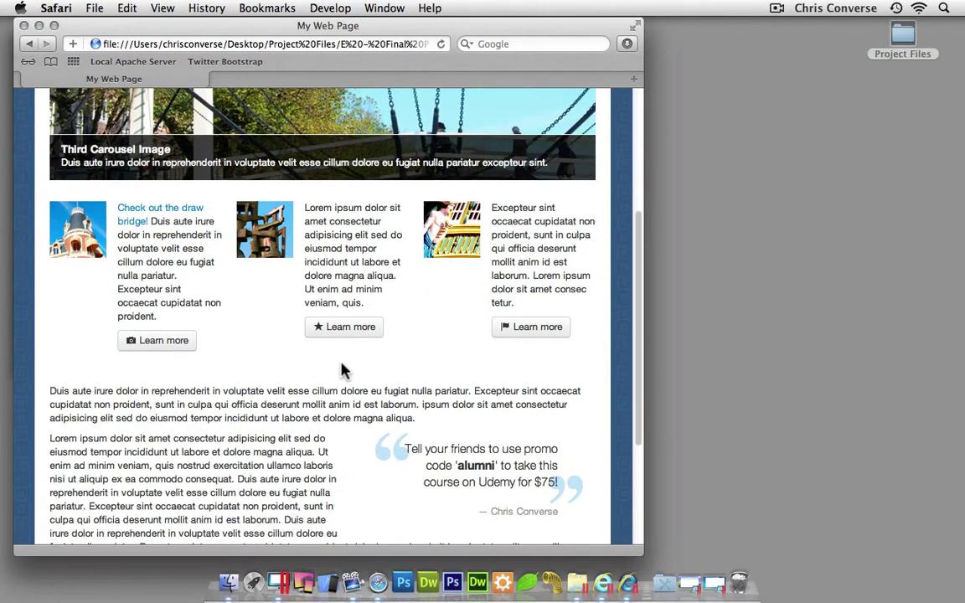
scroll(341, 371, "down", 4)
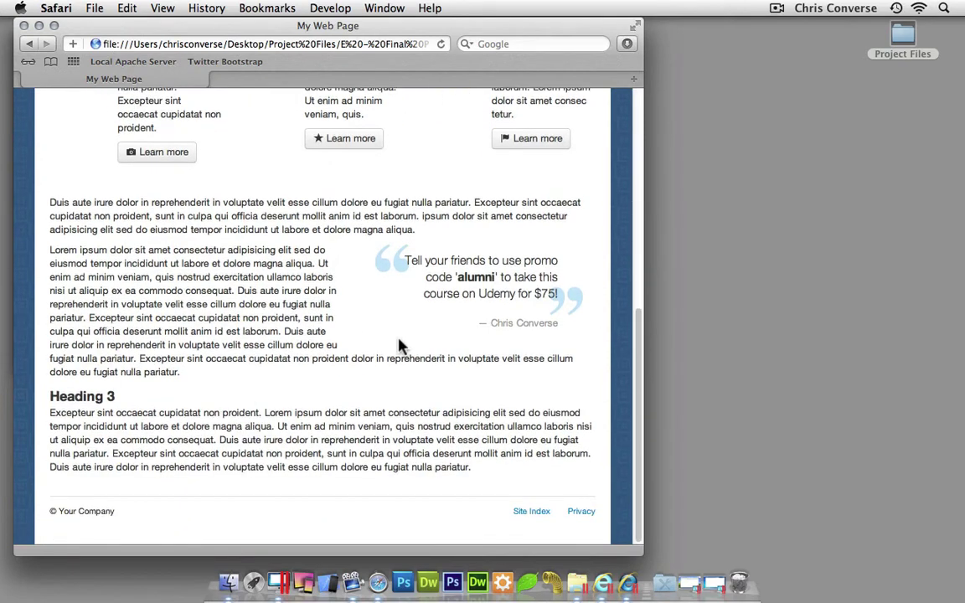
left_click_drag(642, 350, 530, 350)
scroll(498, 340, "up", 5)
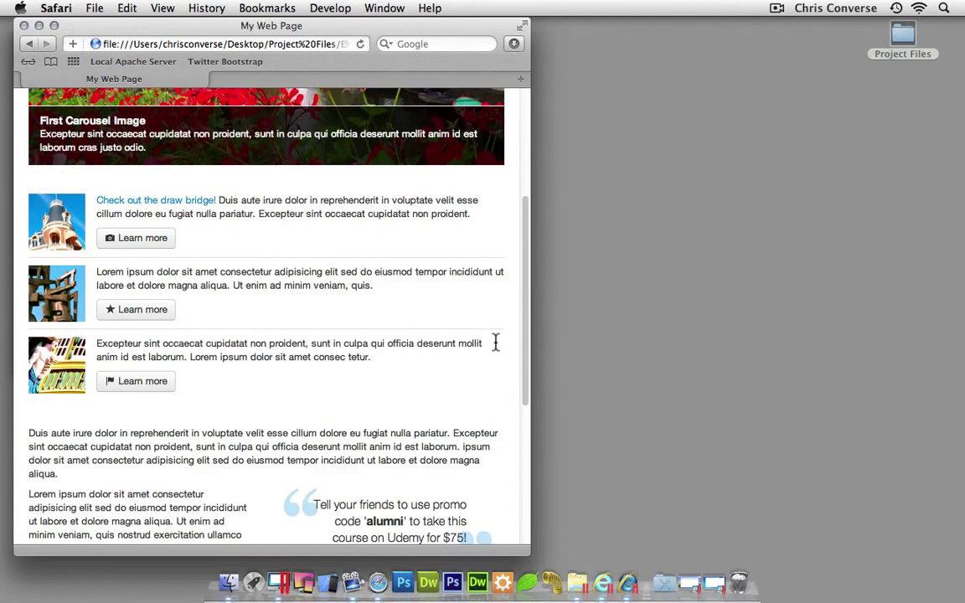
scroll(496, 343, "up", 3)
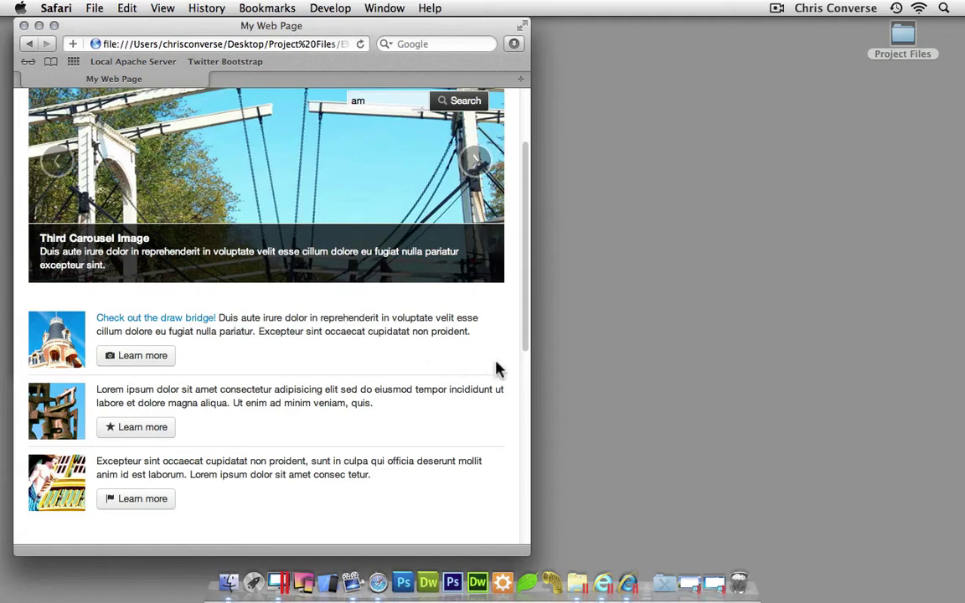
left_click_drag(529, 361, 354, 364)
scroll(299, 362, "up", 3)
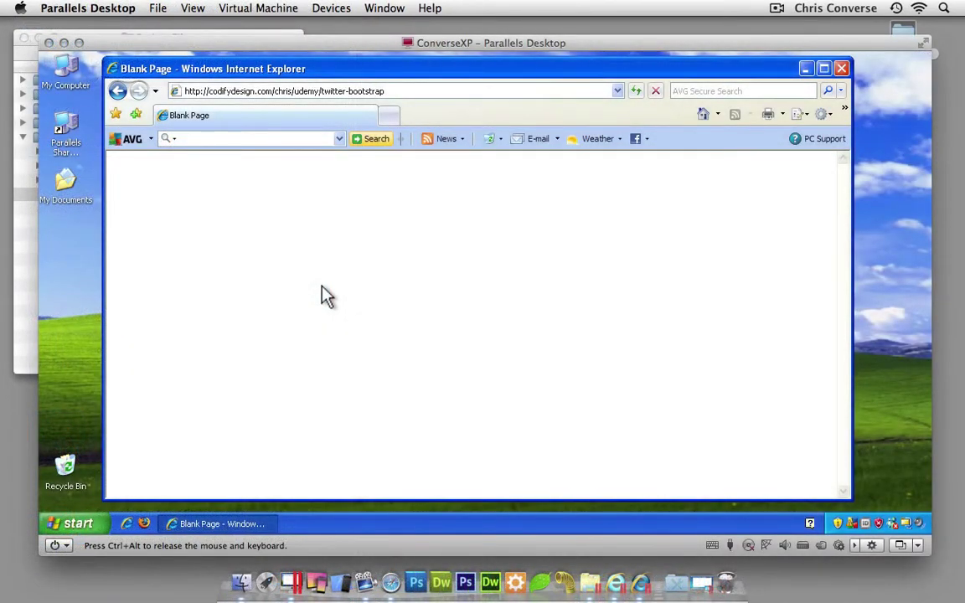
Load My Web Page in XP's Internet Explorer, search 'am', then narrow the window to see columns cut off
left_click(417, 91)
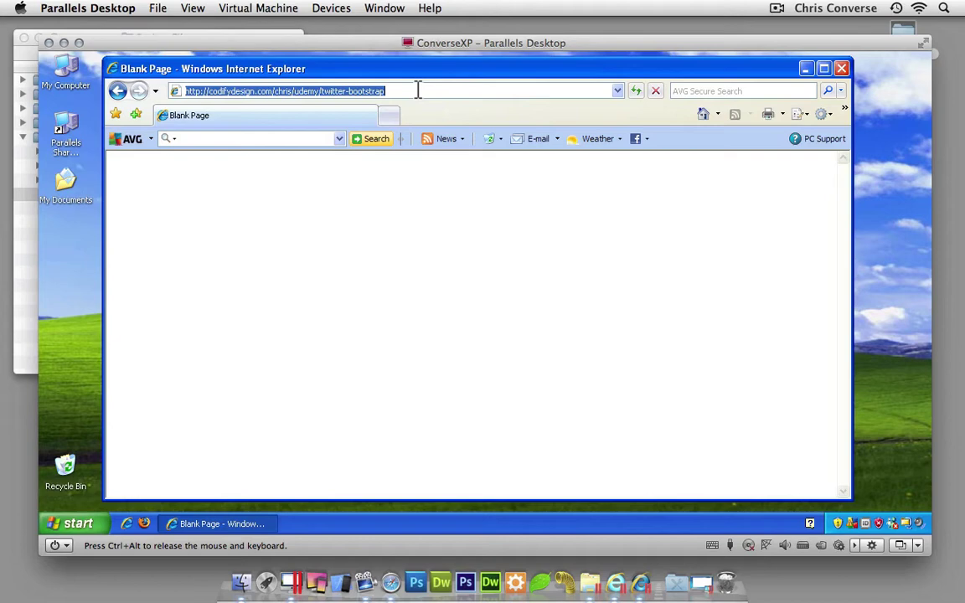
key("Return")
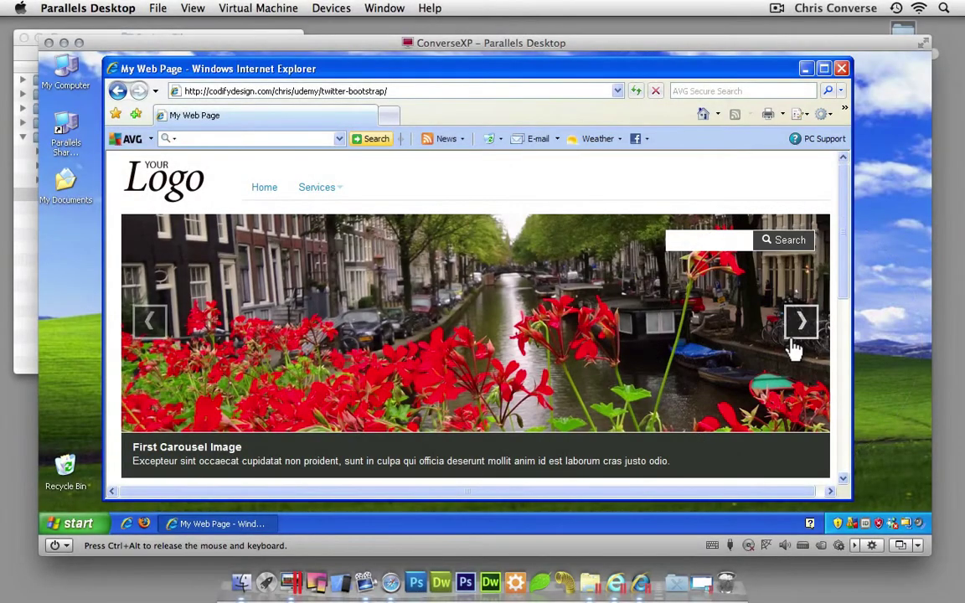
left_click(702, 240)
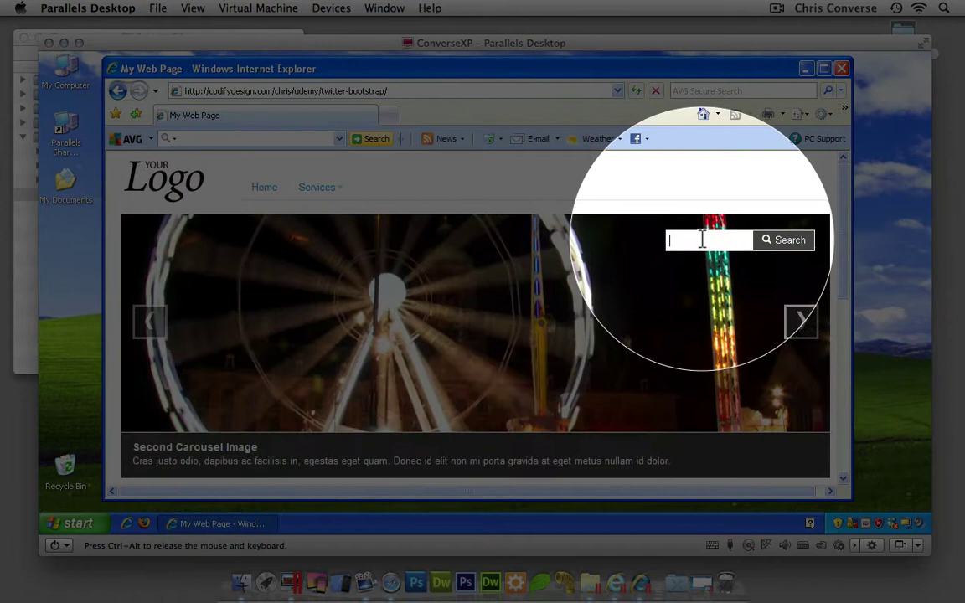
type("am")
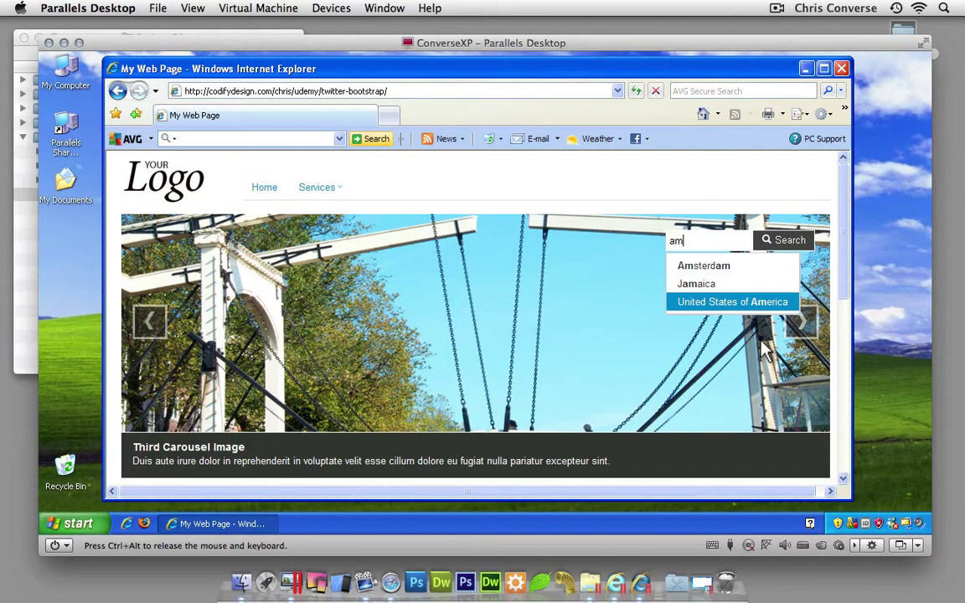
scroll(649, 389, "down", 4)
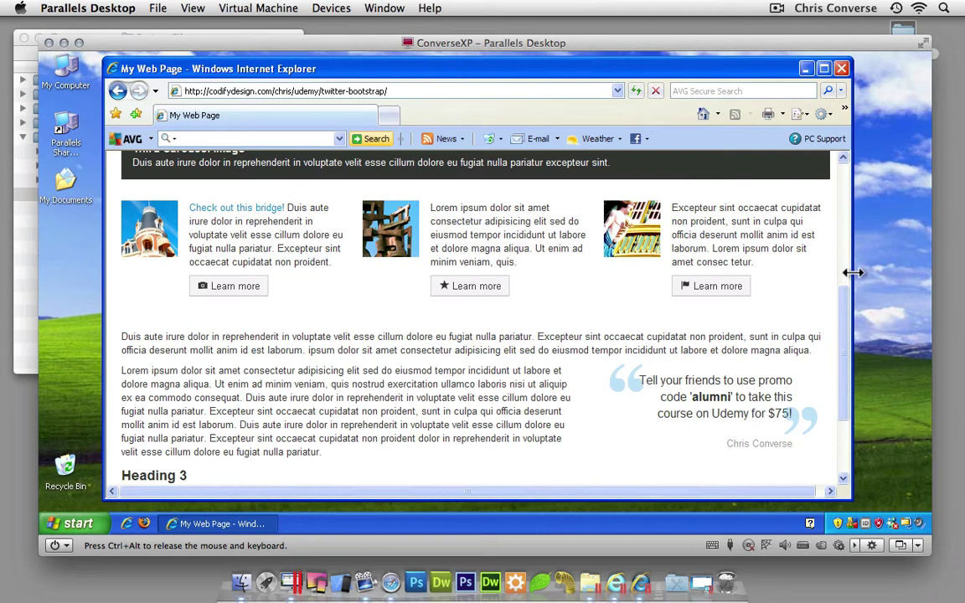
left_click_drag(852, 271, 546, 282)
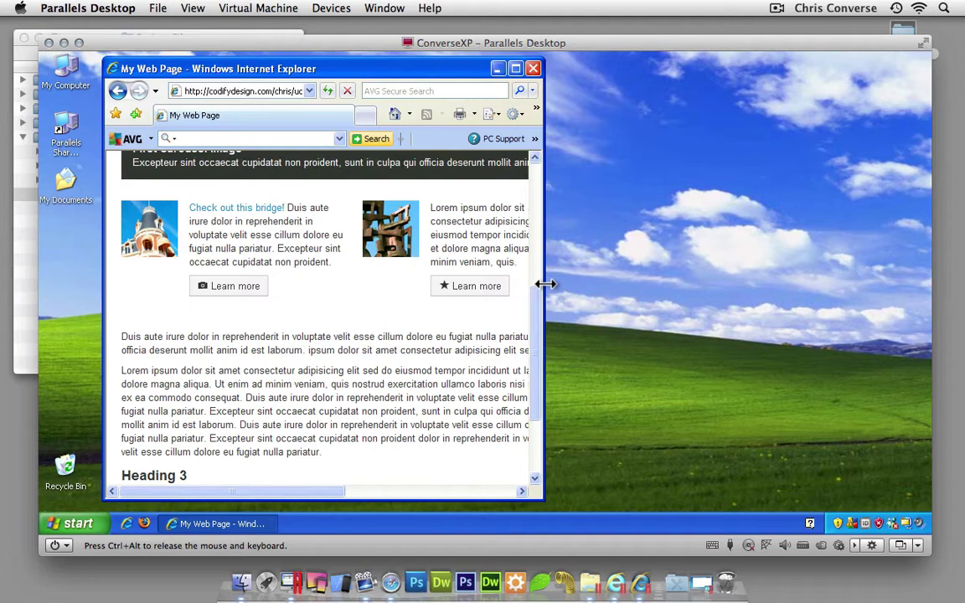
In the Windows 7 VM, load the Bootstrap page in Internet Explorer and search 'am'
left_click(703, 580)
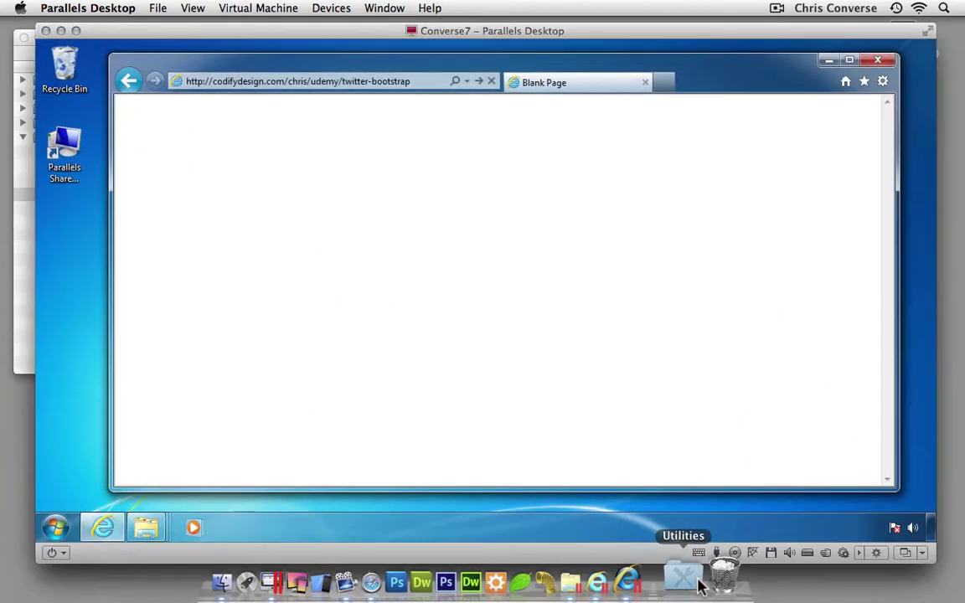
left_click(430, 83)
key("Return")
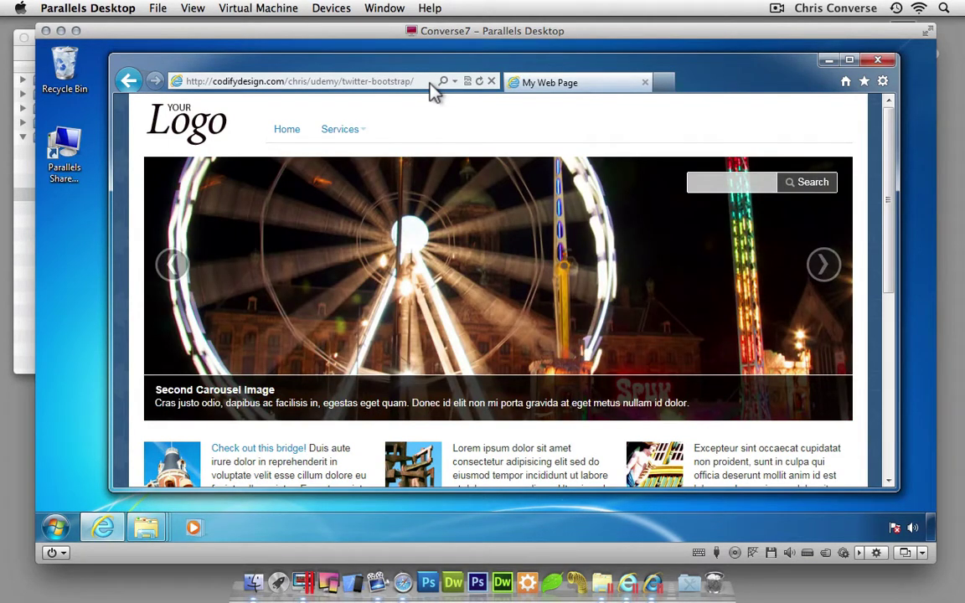
left_click(748, 180)
type("am")
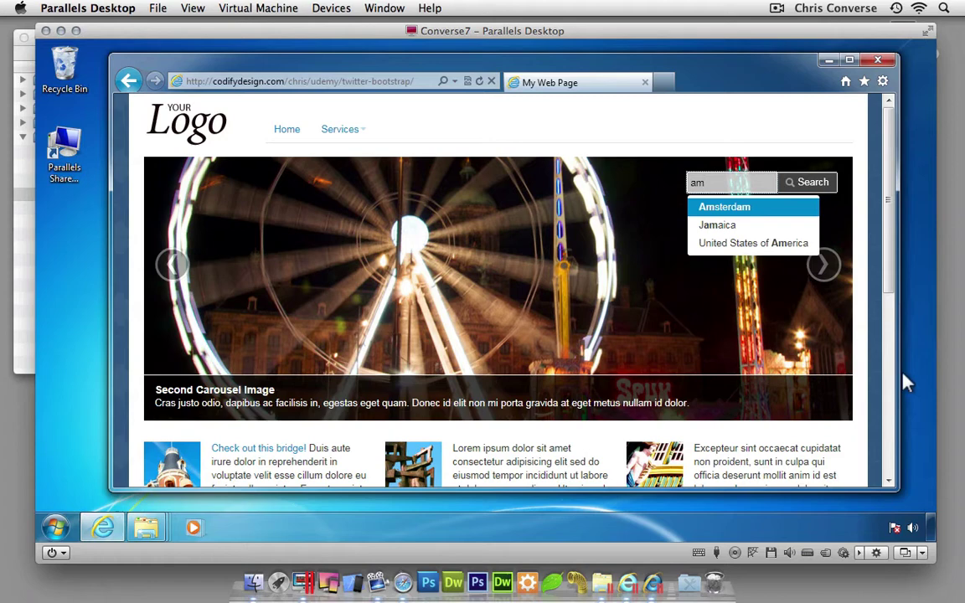
Narrow the Internet Explorer window and scroll through the reflowed page
left_click_drag(898, 374, 544, 382)
scroll(437, 394, "down", 3)
scroll(438, 392, "down", 5)
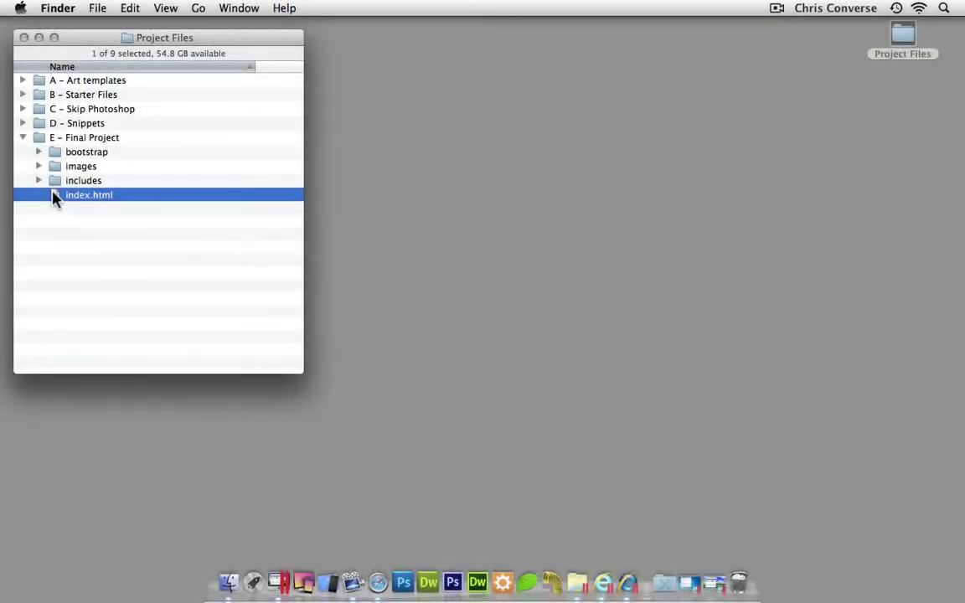
Open index.html and reload with Web Inspector's Network view, recording 21 requests and 476.81KB
double_click(54, 196)
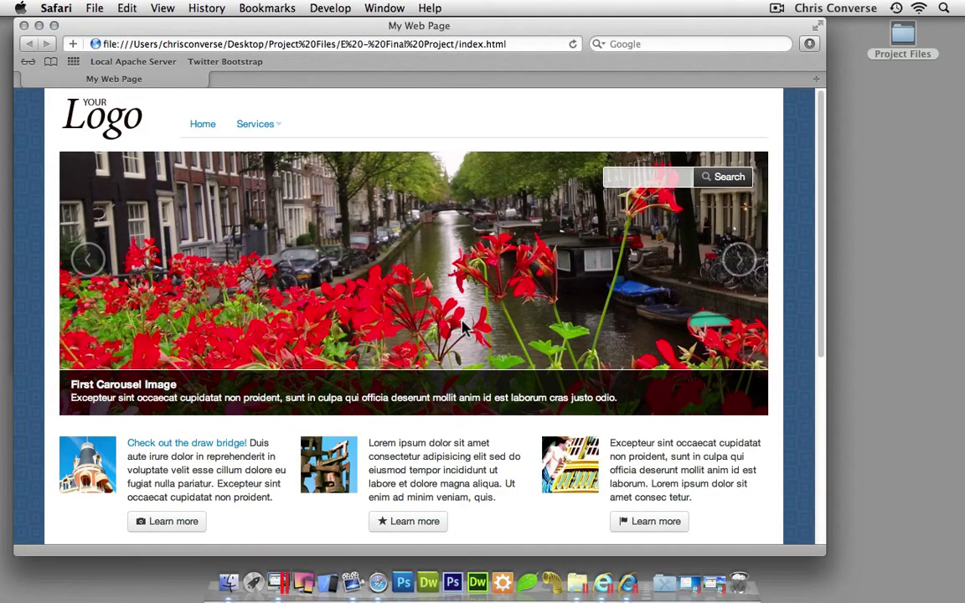
right_click(467, 333)
left_click(506, 418)
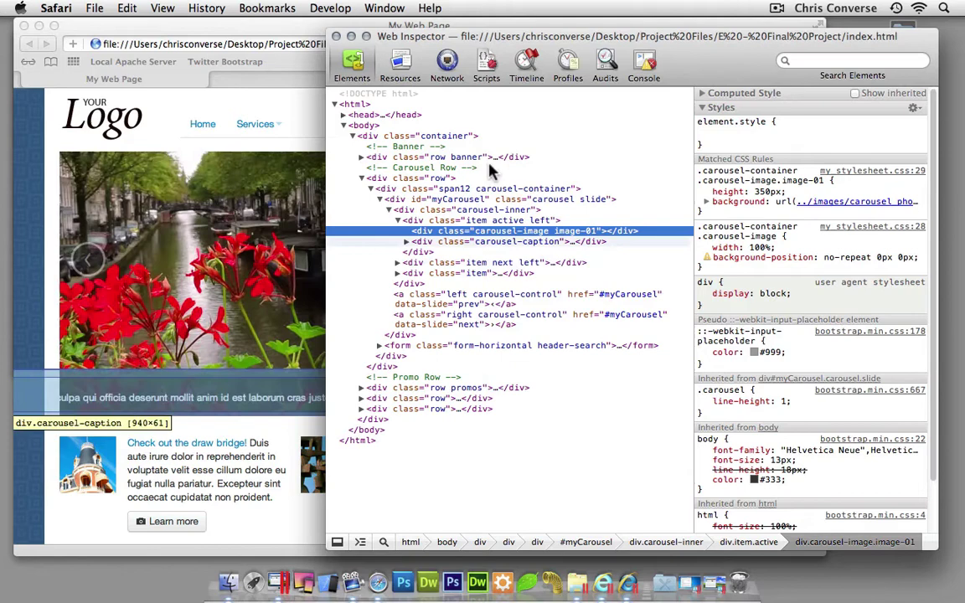
left_click(447, 67)
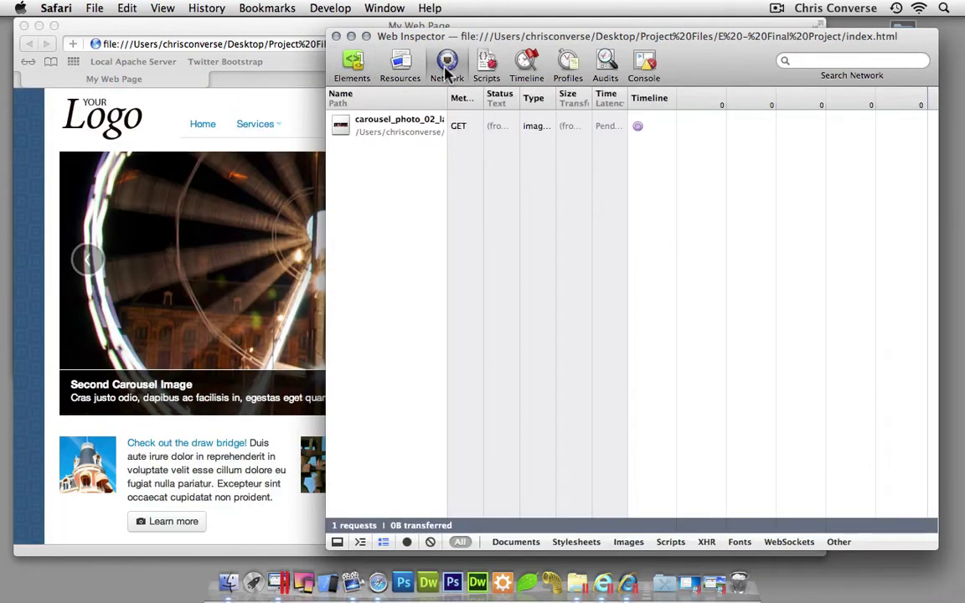
key("super+r")
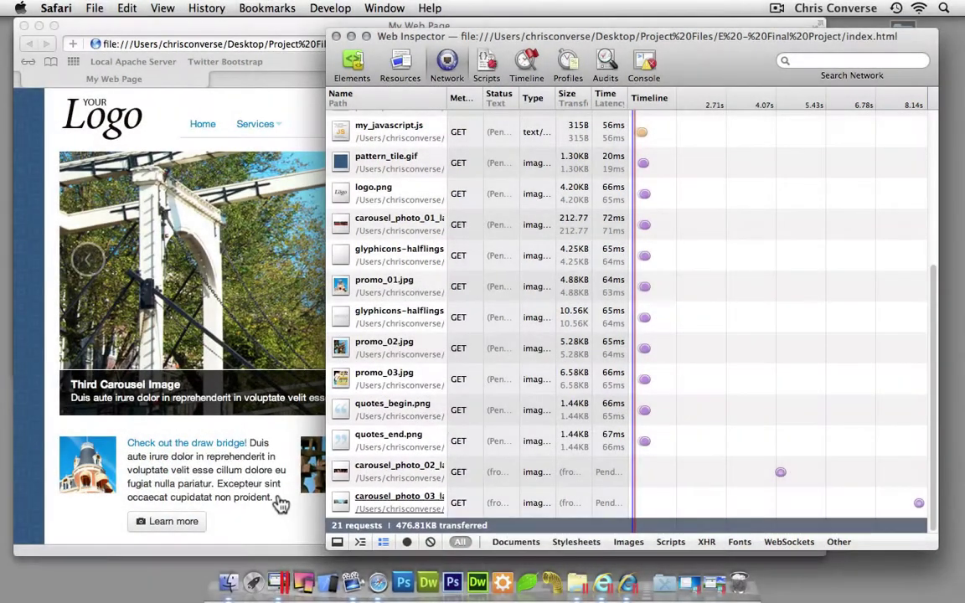
Narrow Safari to the medium layout and reload, recording 20 requests and 353.43KB transferred
left_click(280, 501)
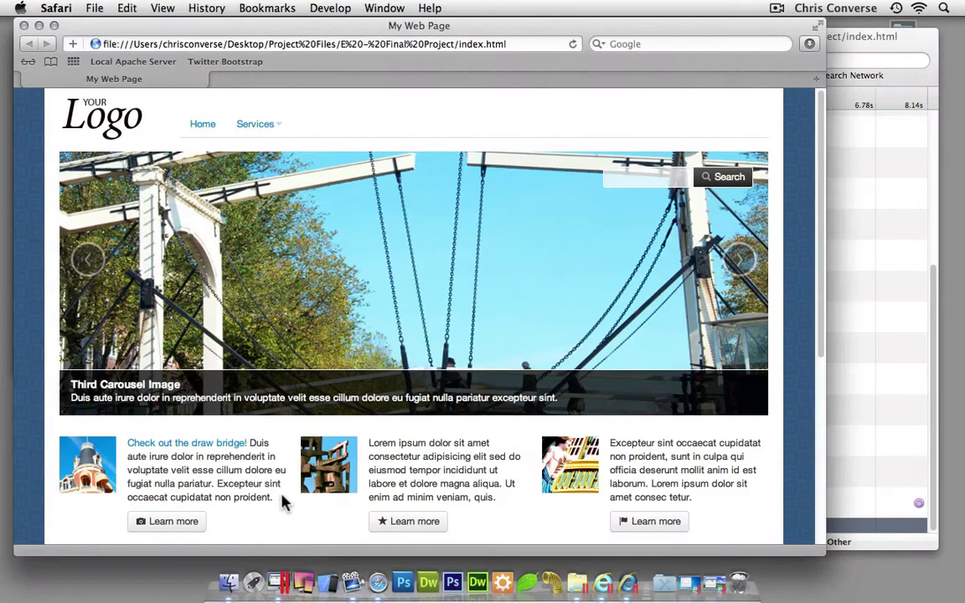
left_click_drag(828, 381, 602, 377)
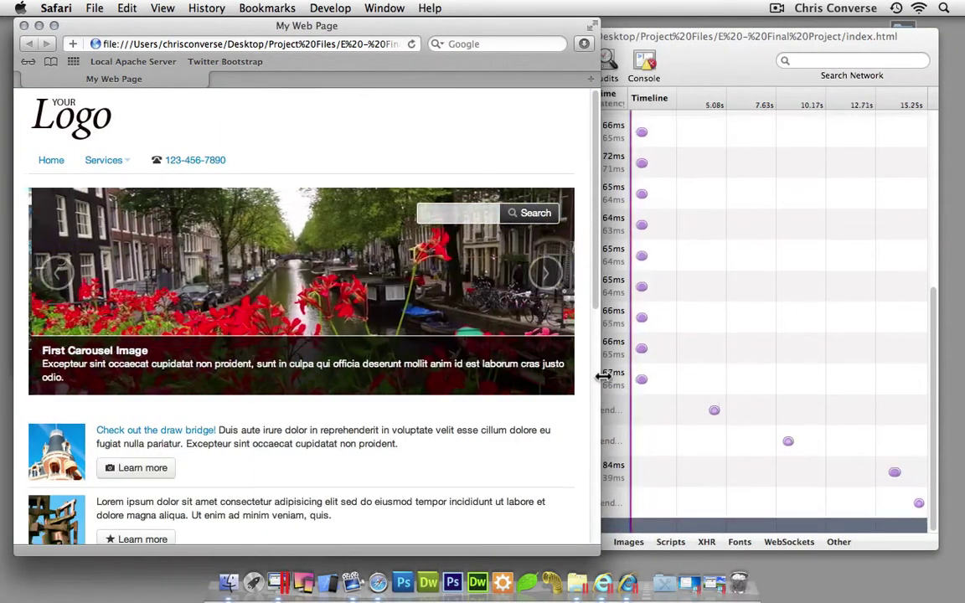
left_click(681, 53)
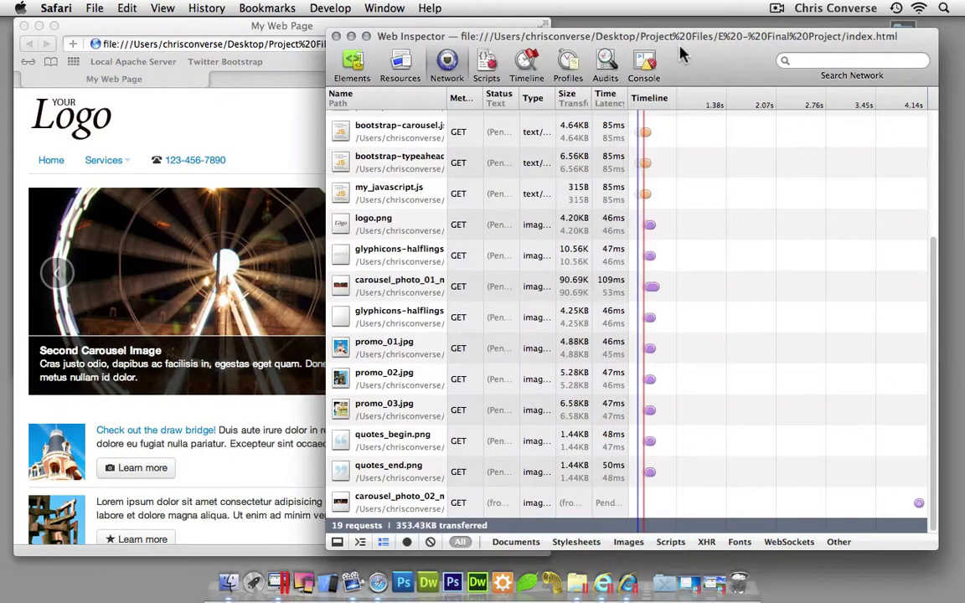
key("super+r")
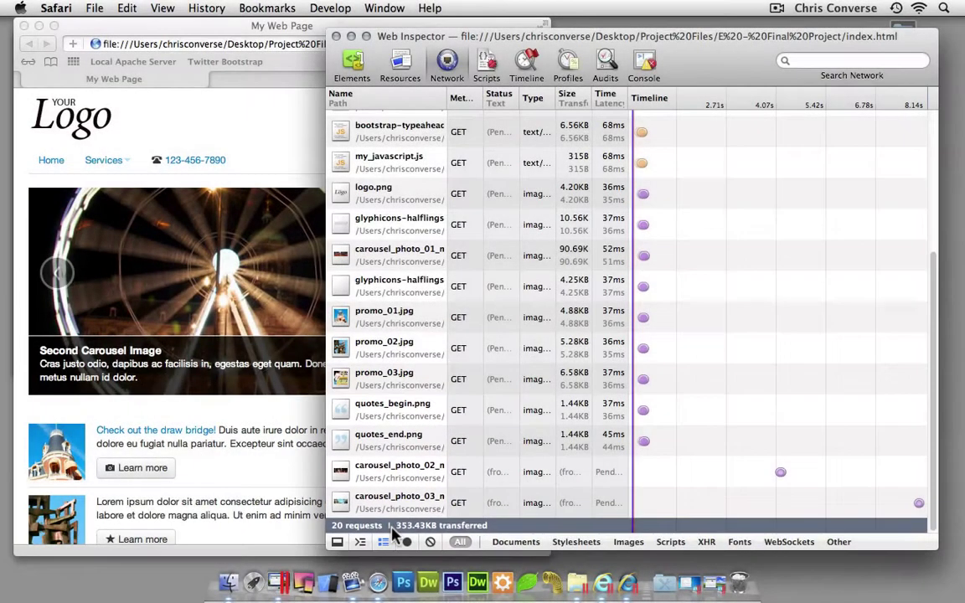
Shrink Safari to the small-screen layout and reload to record its reduced downloads in Network
left_click(243, 150)
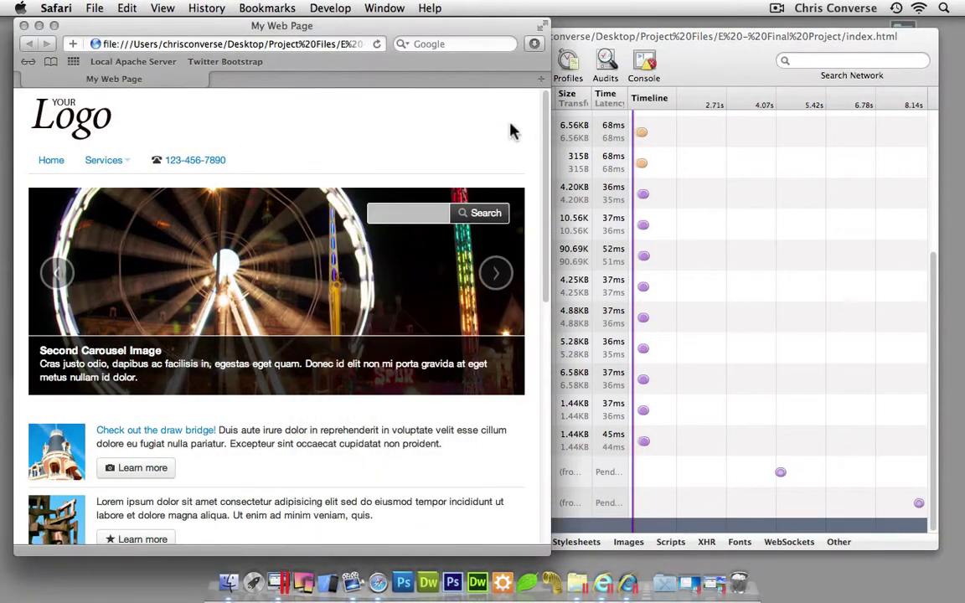
left_click_drag(548, 126, 340, 128)
key("super+r")
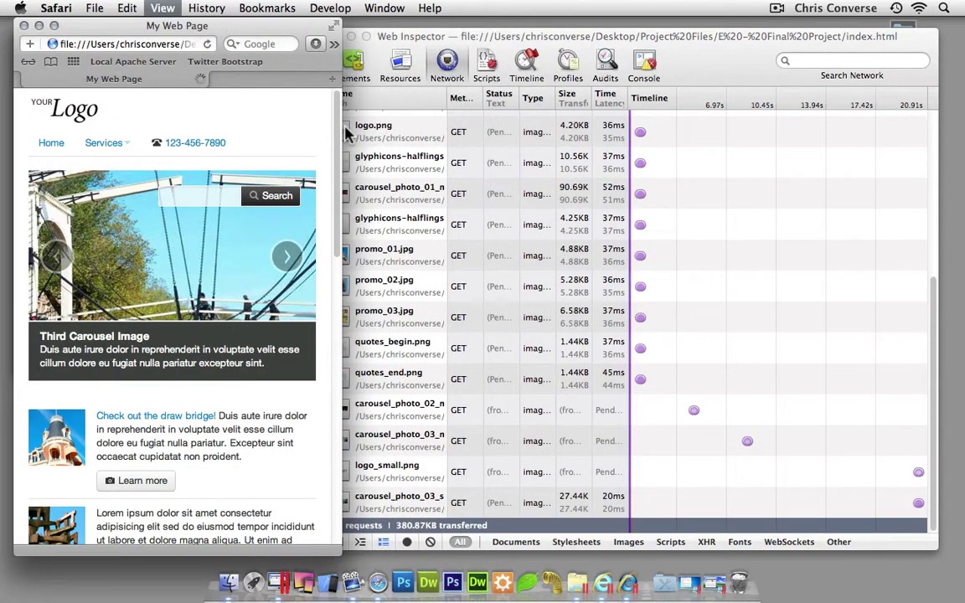
left_click(739, 55)
key("super+r")
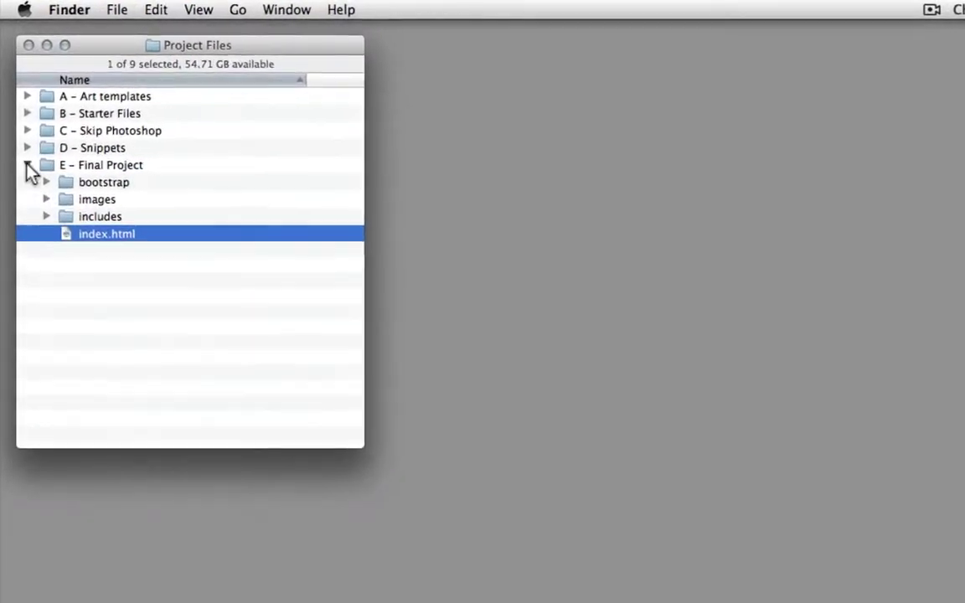
Collapse E – Final Project and expand D – Snippets, showing 01 – fourth-row-content.html through 11 – typehead-attributes.txt
left_click(27, 165)
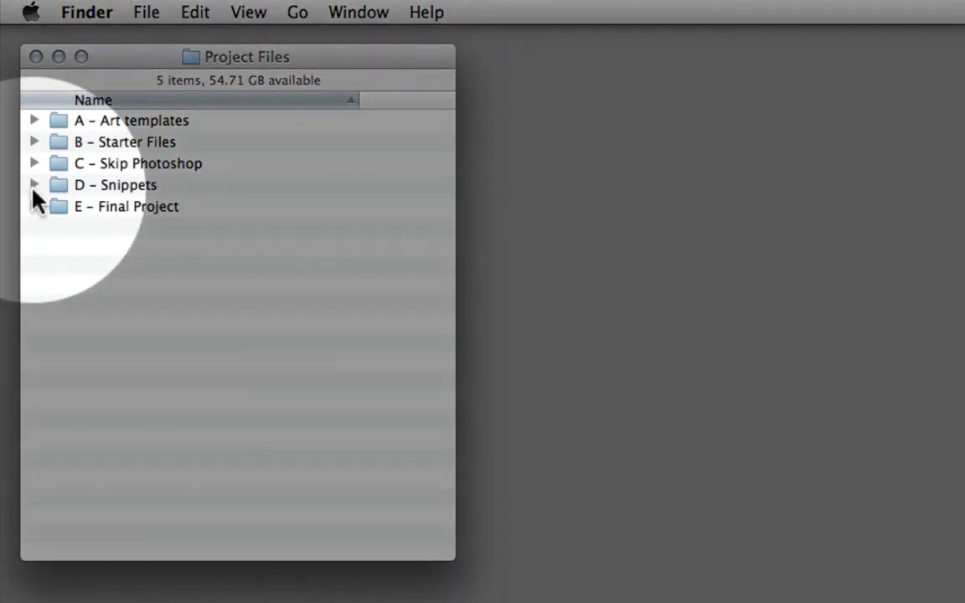
left_click(33, 186)
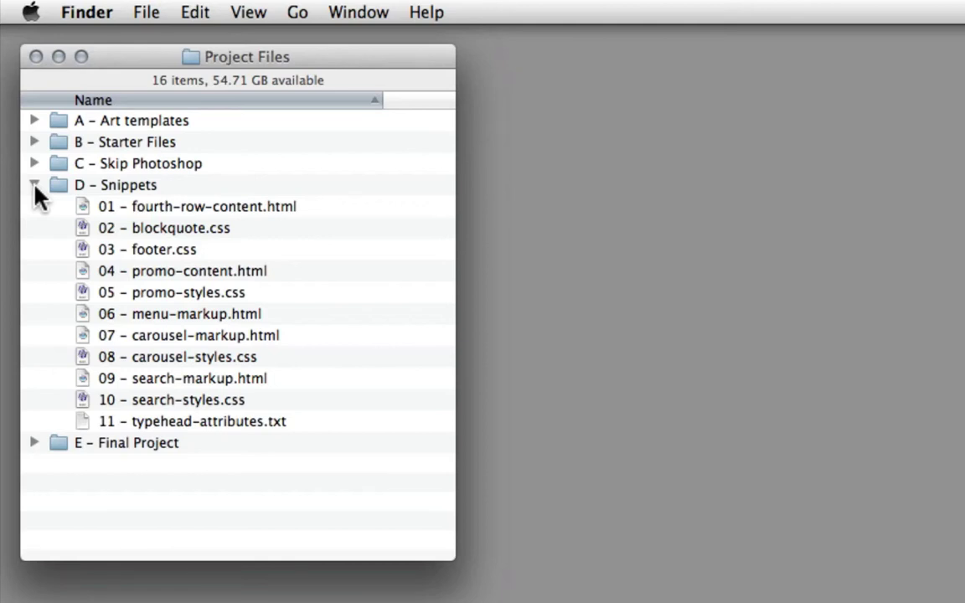
Collapse D – Snippets and expand C – Skip Photoshop to reveal 'Add to images folder' and 'Replace in bootstrap img folder'
left_click(34, 185)
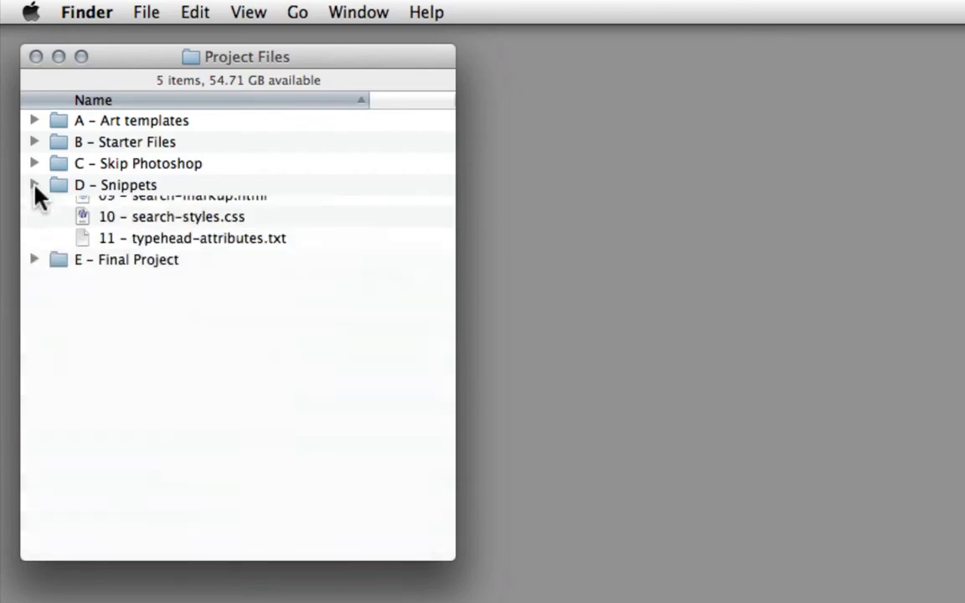
left_click(35, 165)
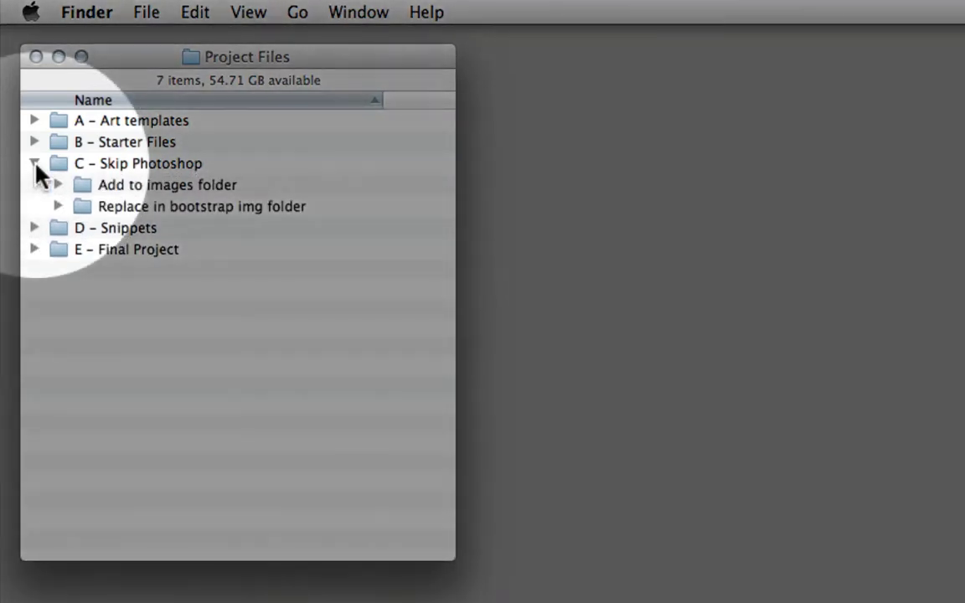